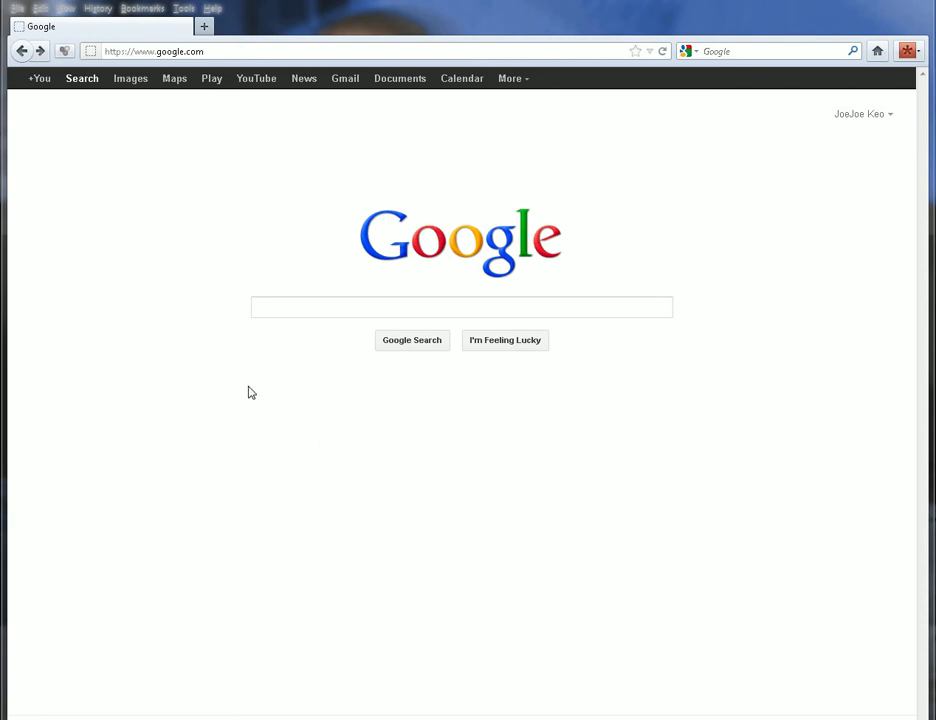
left_click(266, 307)
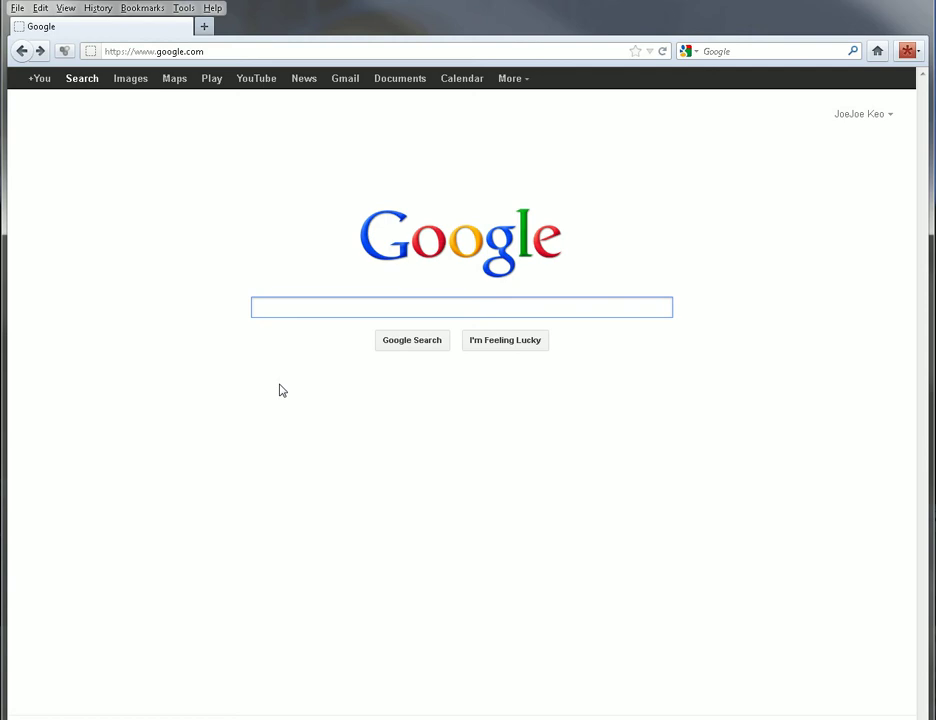
type("mp3 ro")
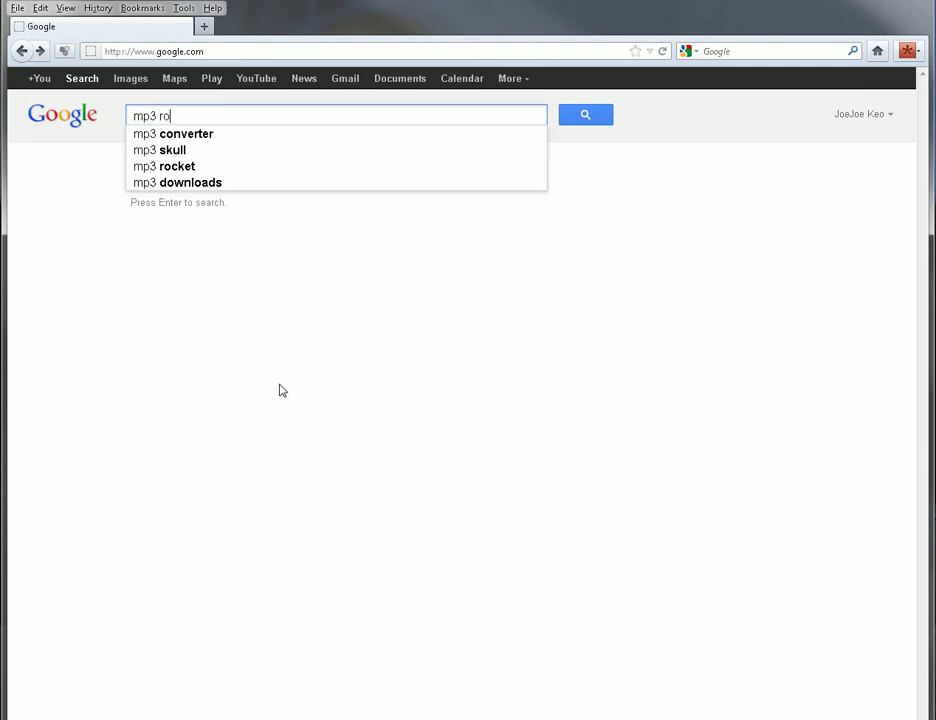
type("cket")
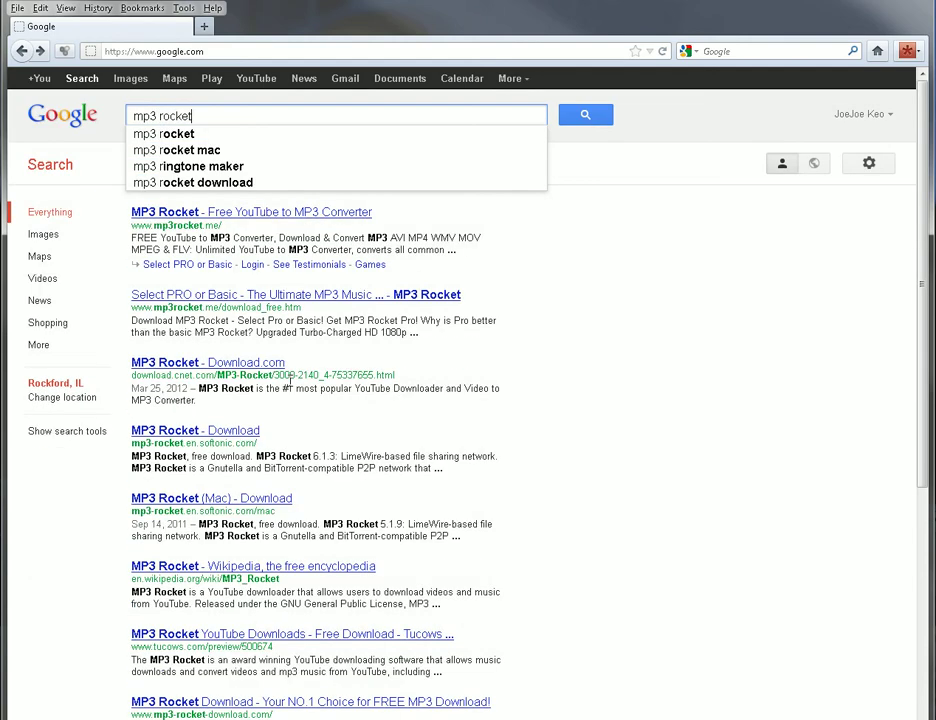
left_click(589, 119)
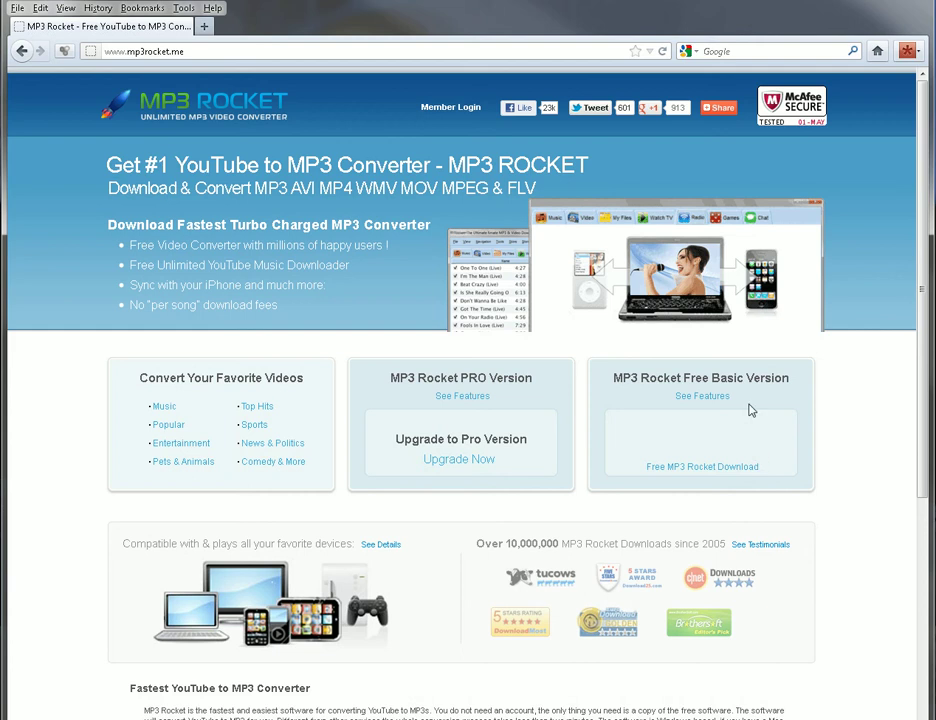
Step: Download the free basic version of MP3 Rocket and place its app window over the browser
left_click(715, 442)
left_click(85, 719)
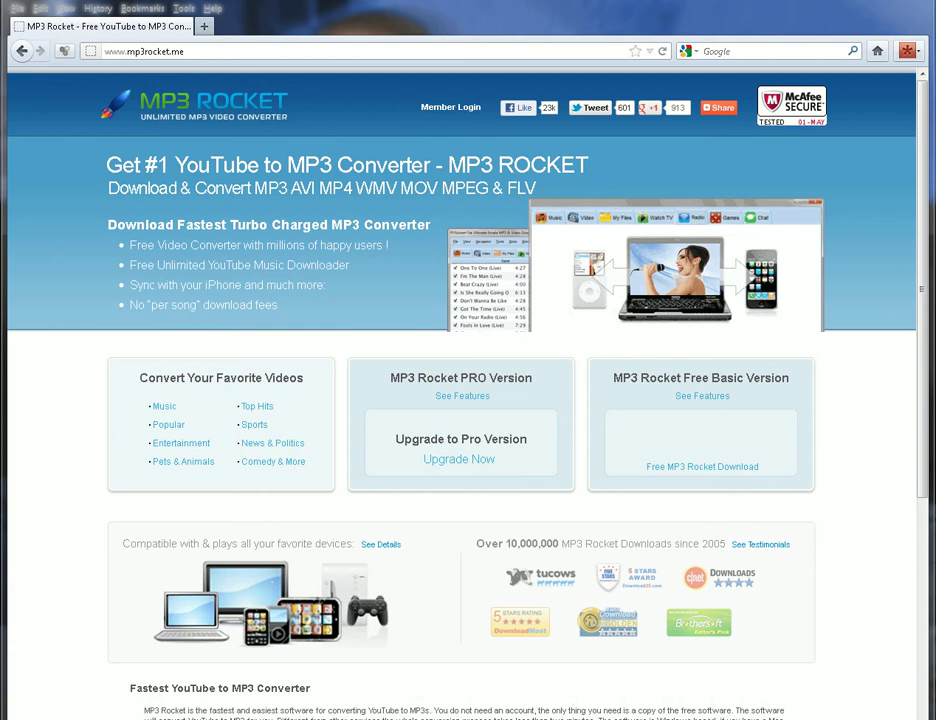
mouse_move(935, 42)
left_mouse_down()
mouse_move(458, 47)
mouse_move(407, 39)
left_mouse_up()
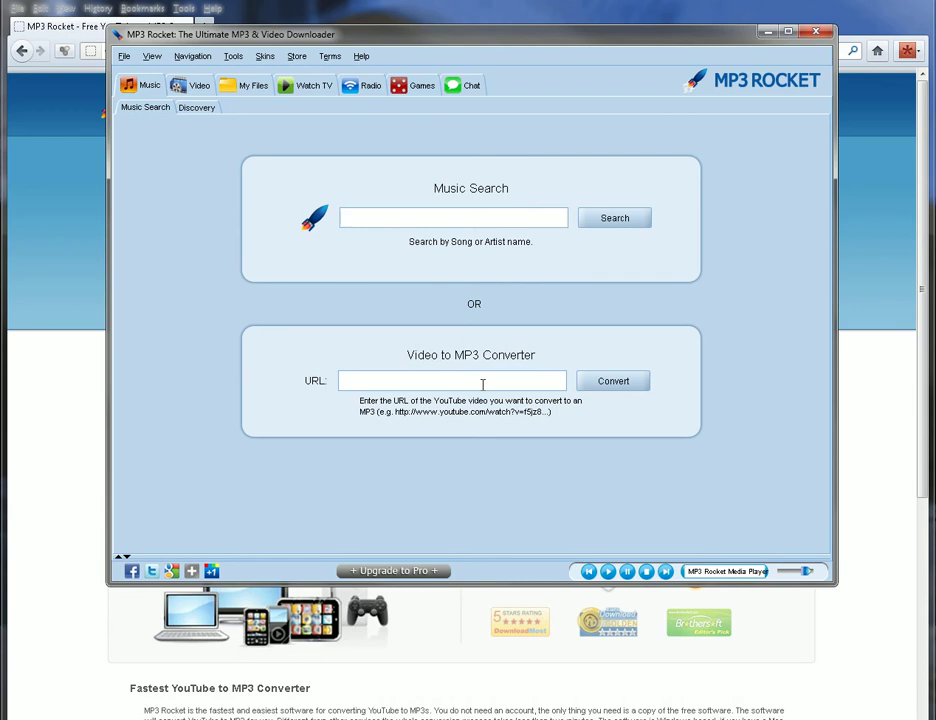
left_click(360, 381)
left_click(472, 219)
left_click(560, 17)
left_click(293, 52)
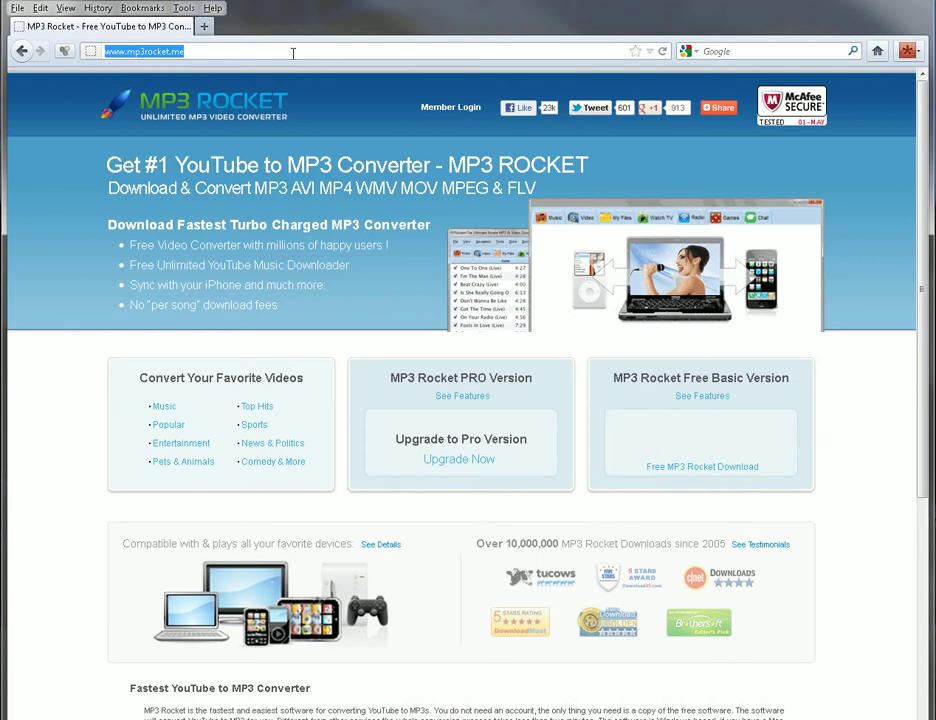
type("you")
key("Down")
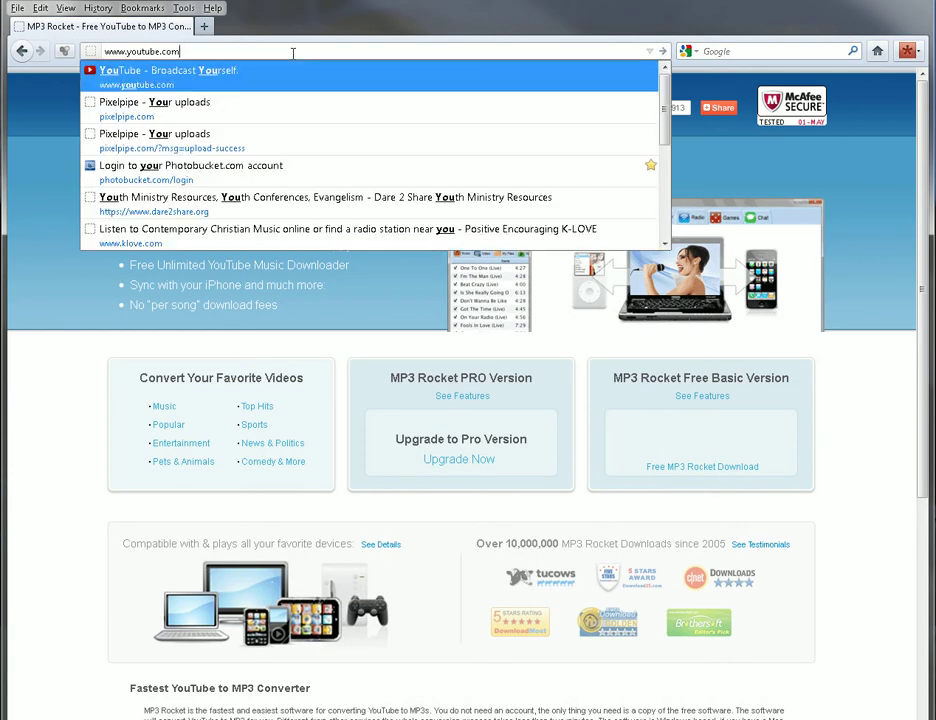
key("Return")
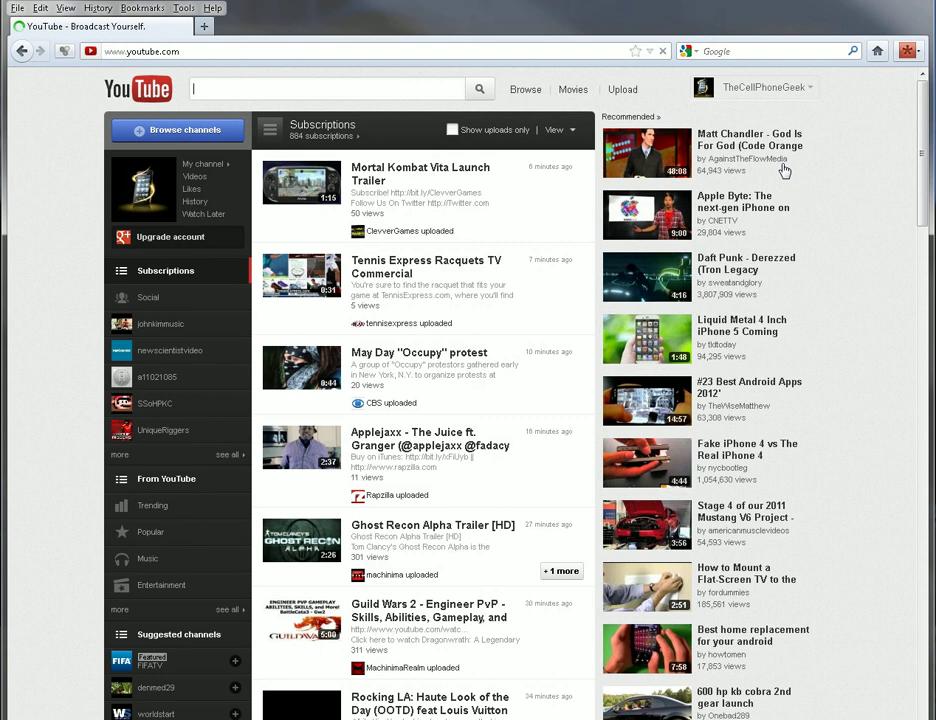
Step: Open and pause the Apple Byte next-gen iPhone video, copy its address, and return to MP3 Rocket
left_click(754, 205)
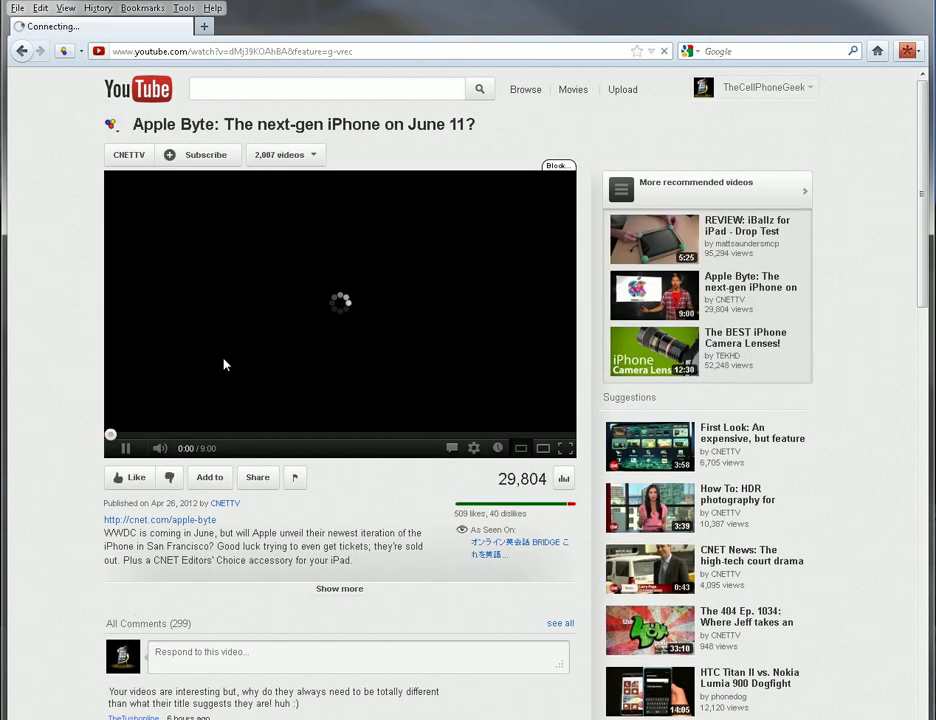
left_click(225, 365)
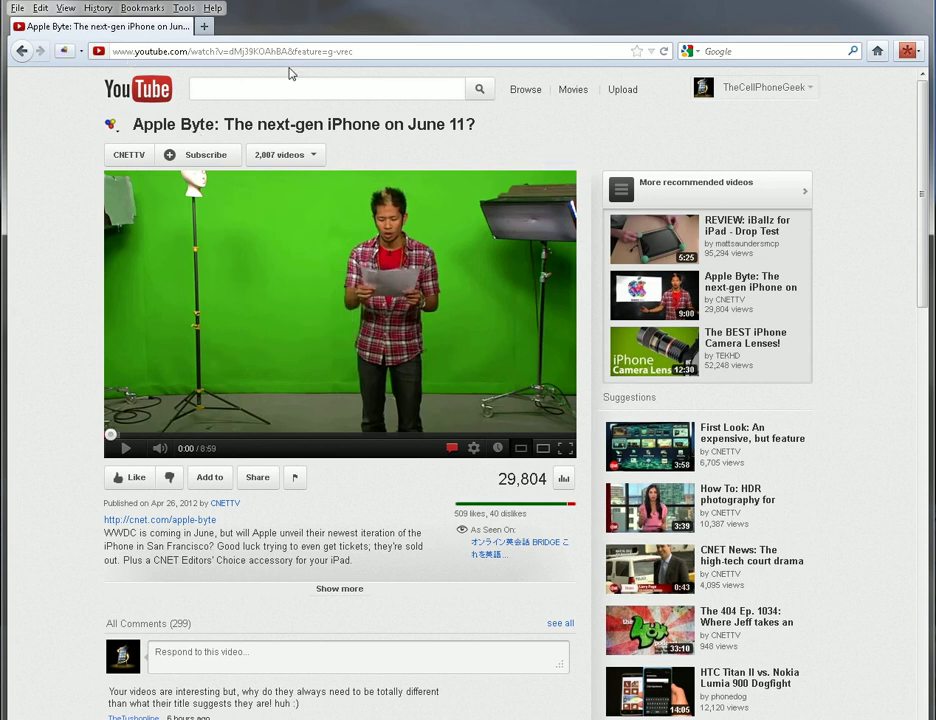
mouse_move(258, 228)
left_click(251, 51)
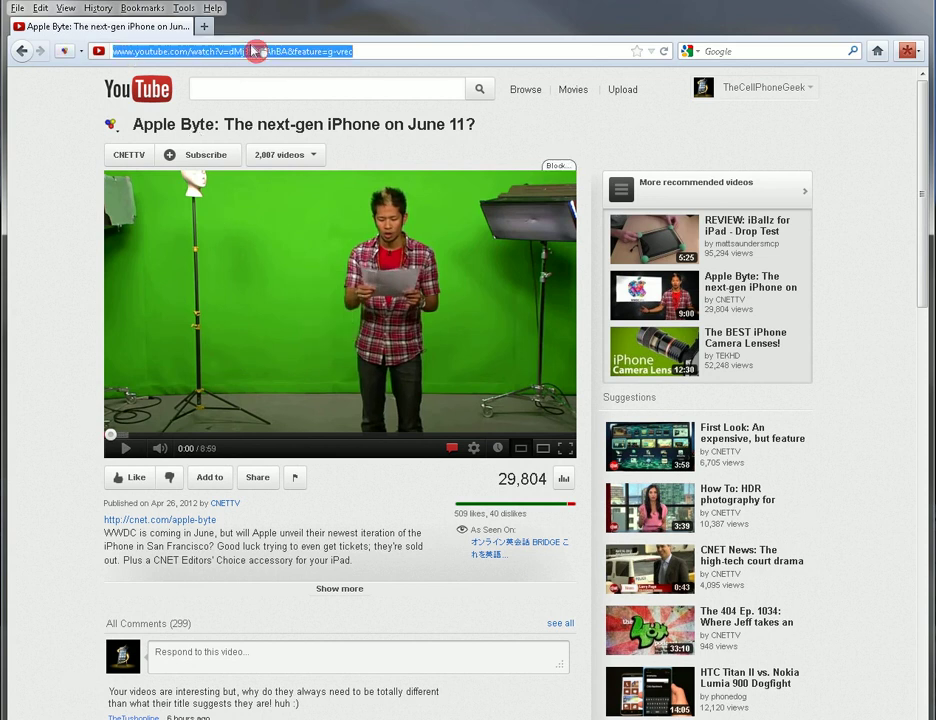
right_click(199, 51)
left_click(234, 100)
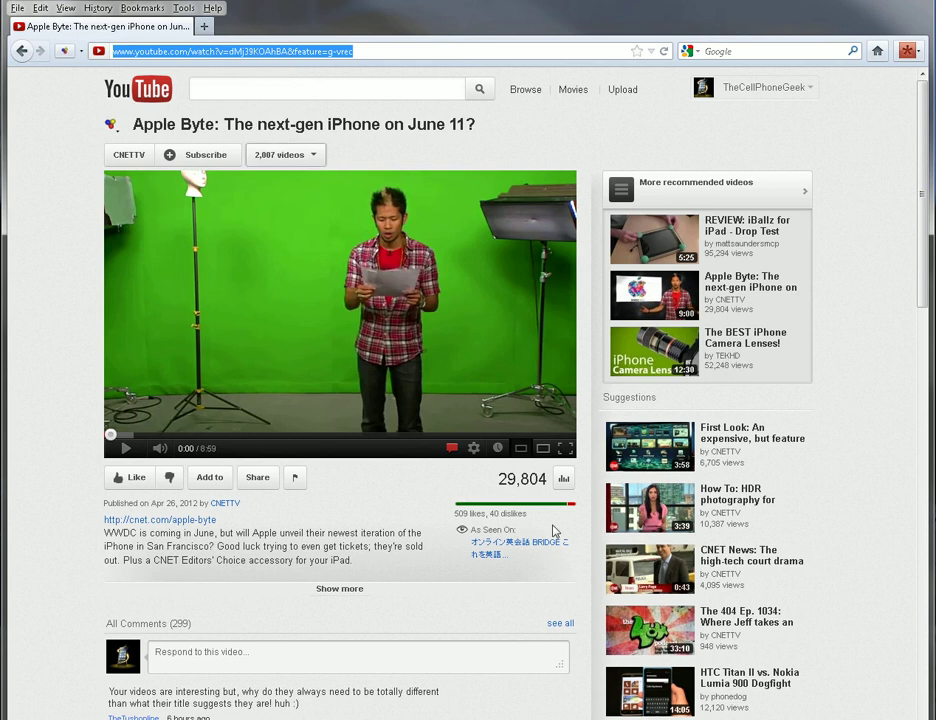
key("alt+Tab")
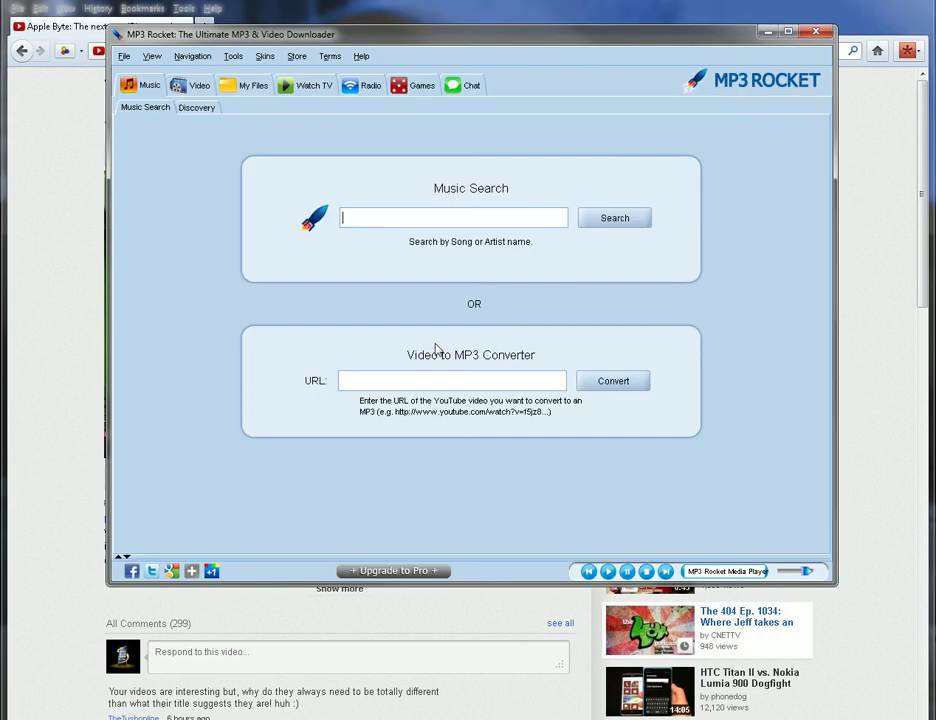
Step: Paste the Apple Byte video address into the Video to MP3 Converter and save it as a 256 KB/s MP3
left_click(382, 379)
right_click(382, 379)
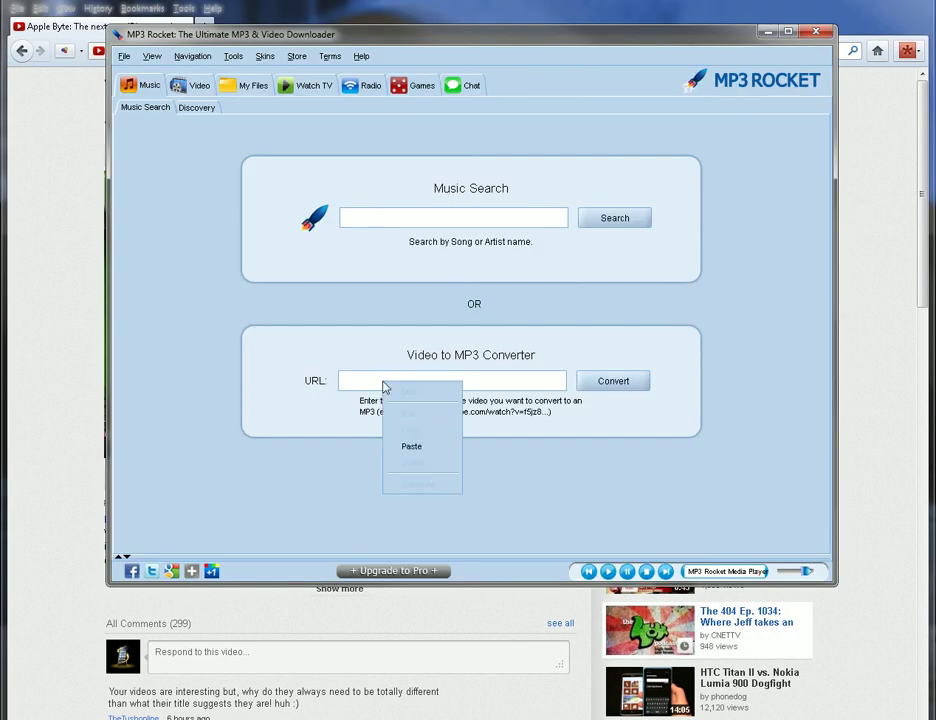
left_click(416, 448)
left_click(616, 379)
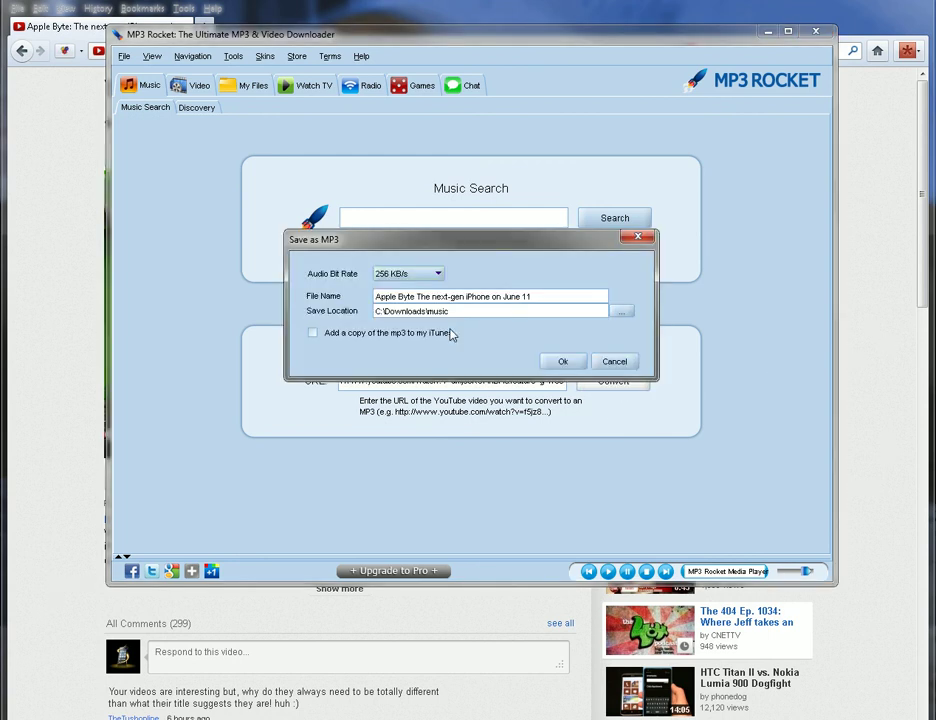
left_click(566, 361)
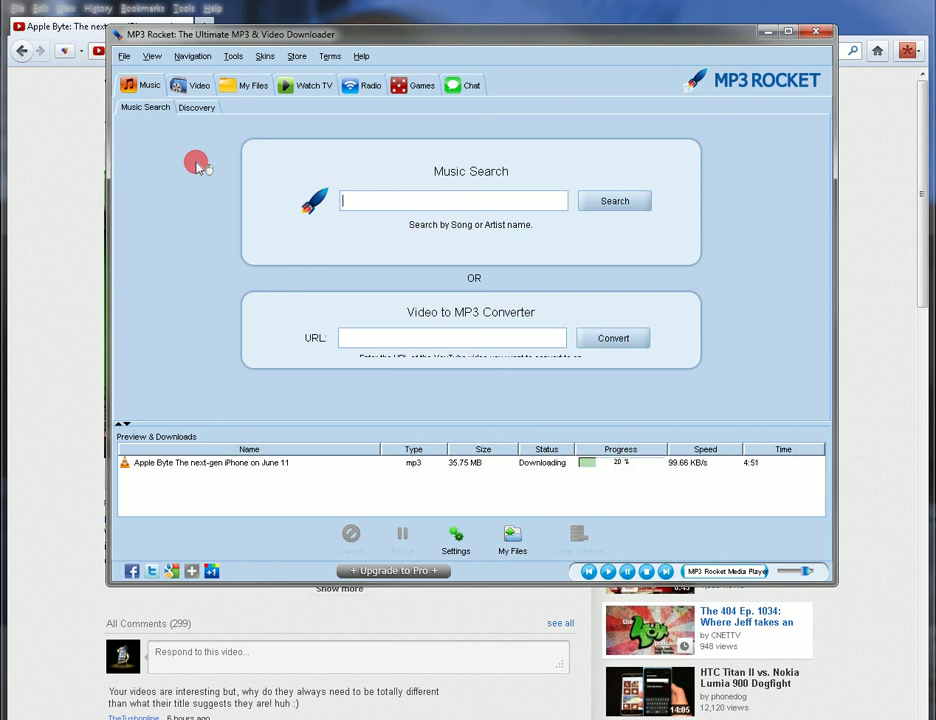
Step: Browse the Discovery, Video and My Files sections, ending on the Watch TV channel grid
left_click(192, 106)
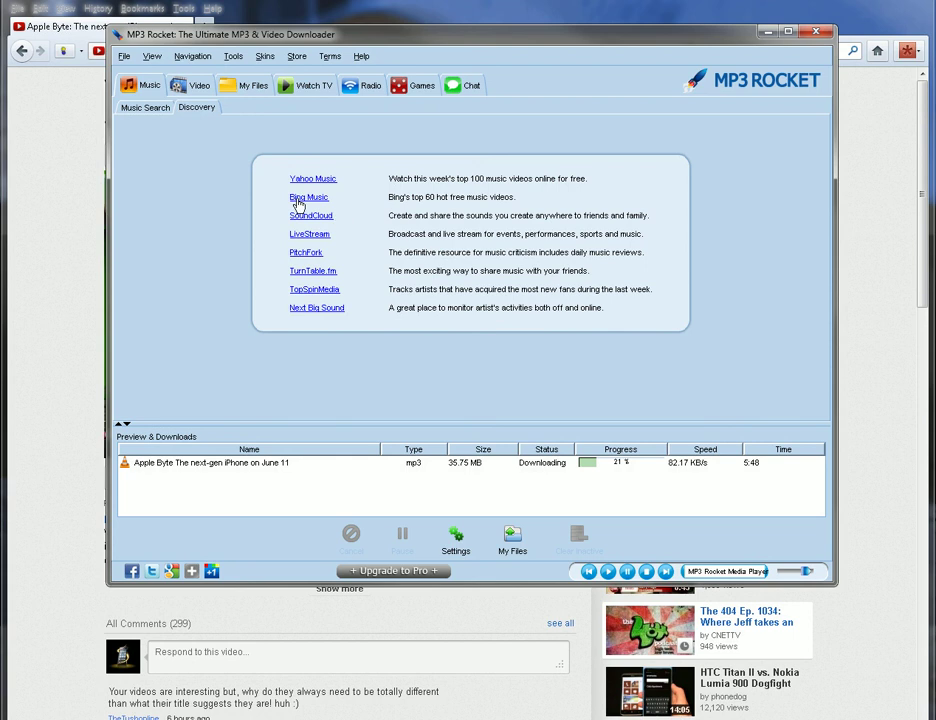
left_click(203, 87)
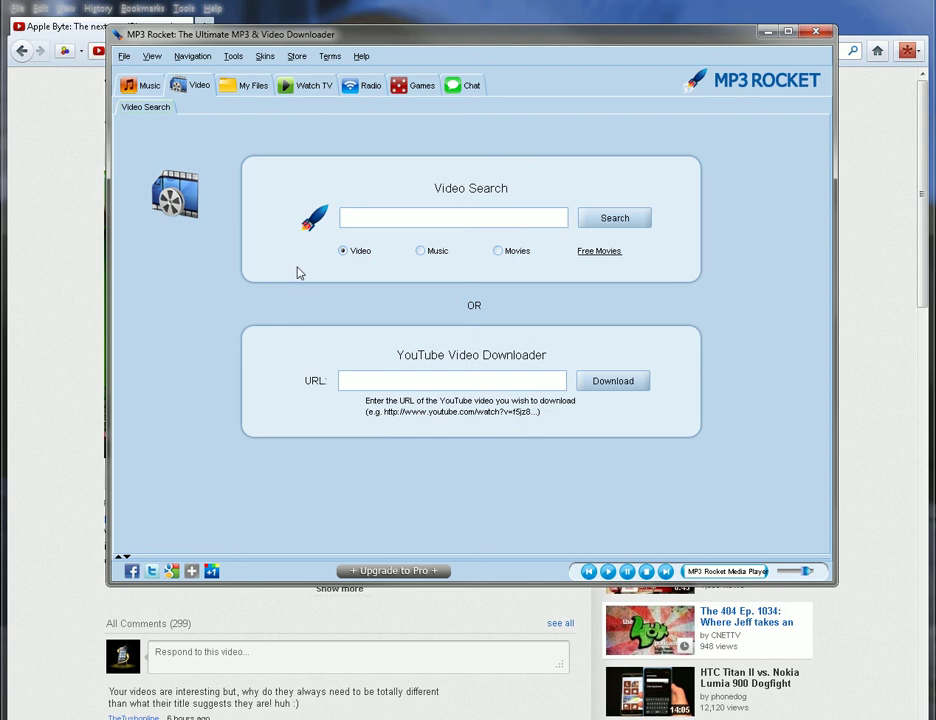
left_click(258, 86)
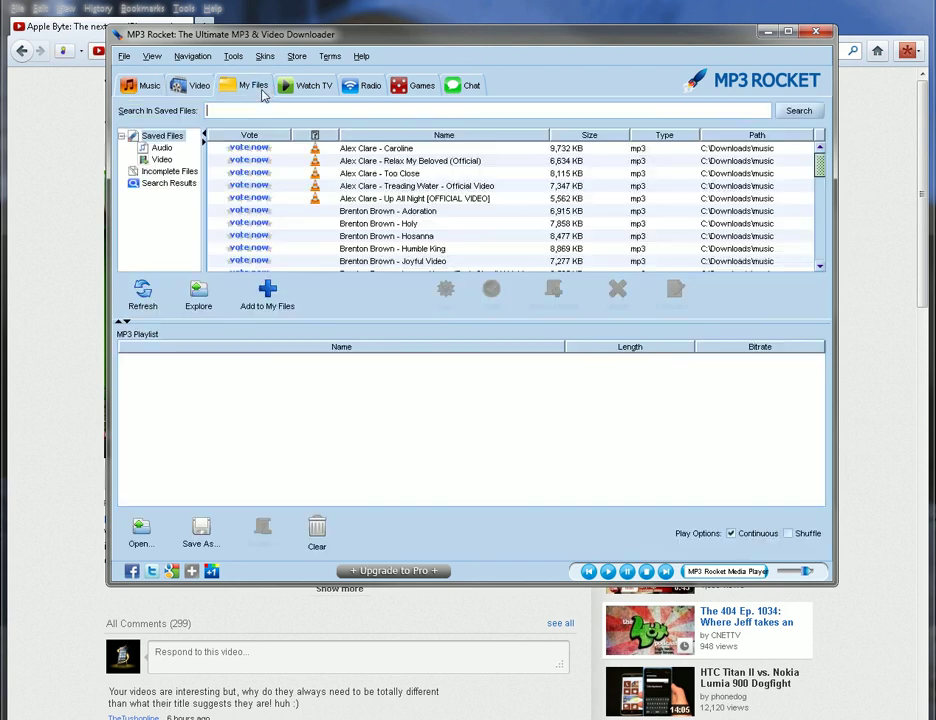
left_click(300, 88)
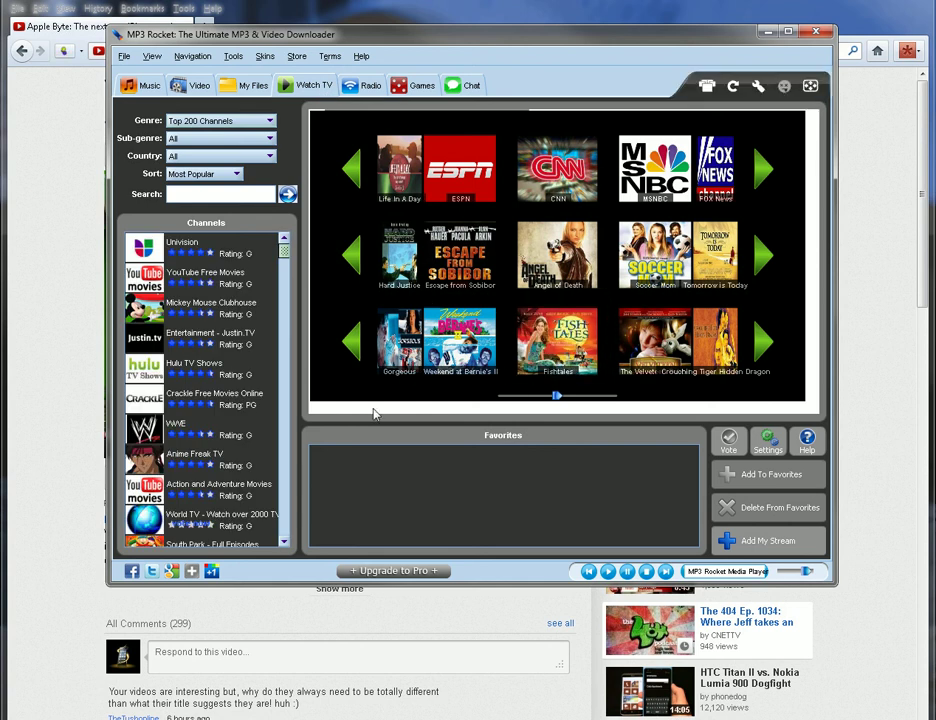
Step: Switch MP3 Rocket to its Radio page
left_click(372, 86)
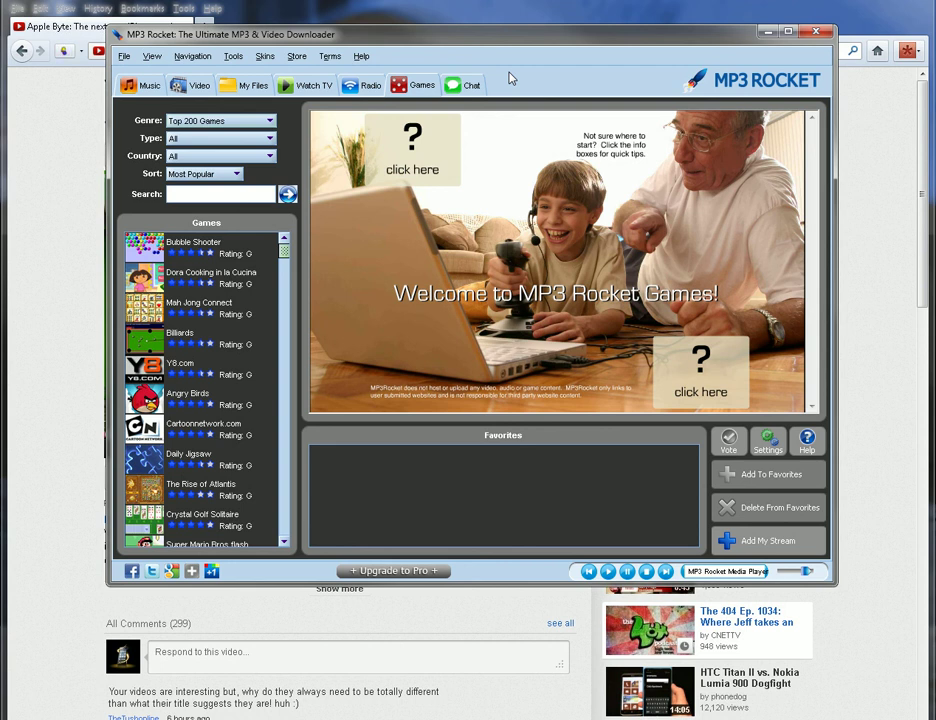
Step: Check the Apple Byte MP3's download progress under Music Search, then bring the YouTube page forward
left_click(150, 86)
left_click(145, 108)
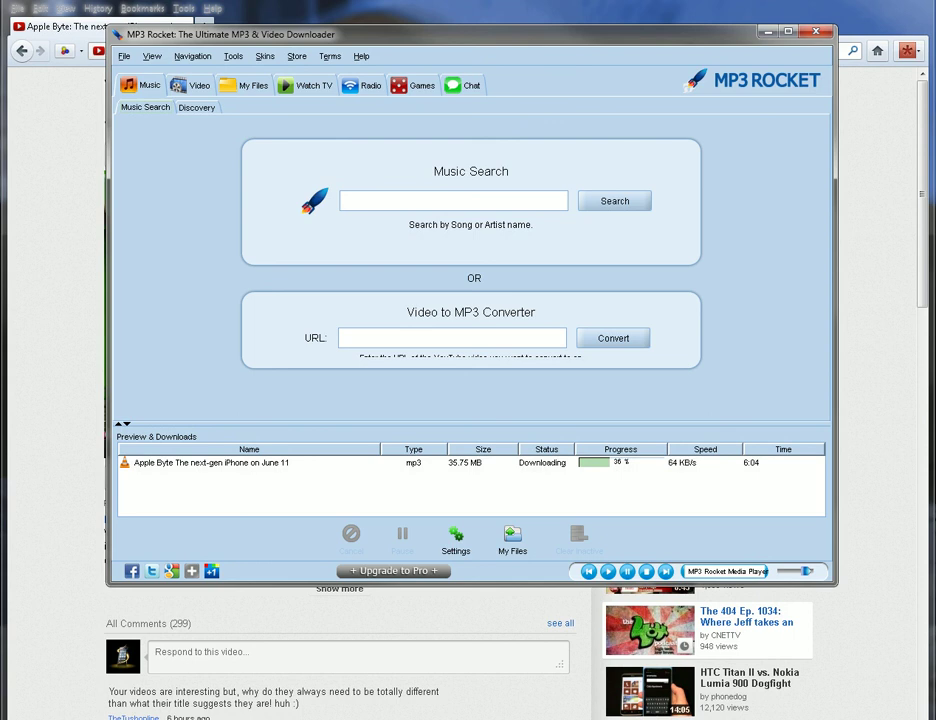
left_click(564, 22)
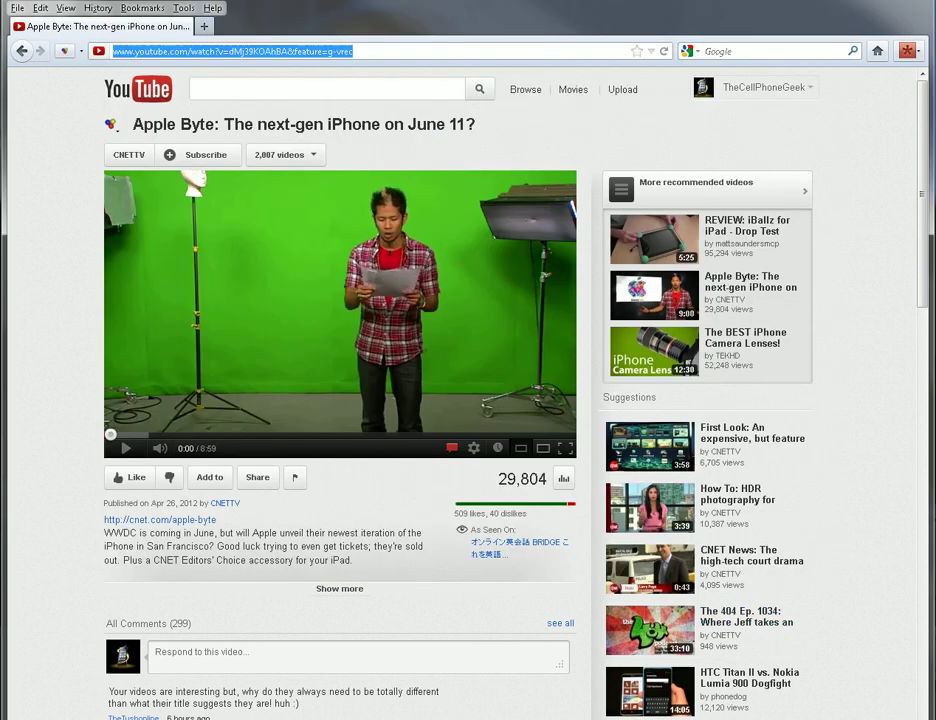